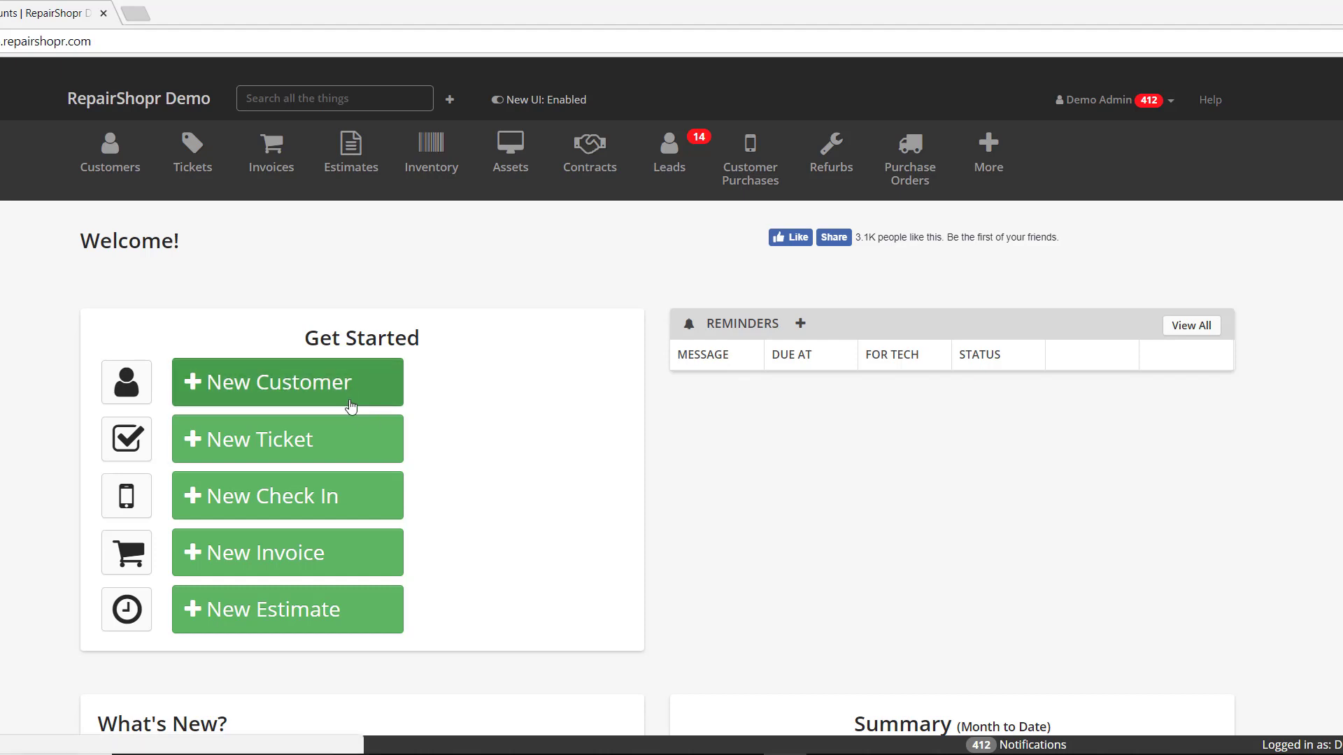
Step: Open the 8499 - Optical Distributor customer from the Customers list and scroll to its customer information
{"action": "left_click", "coordinate": [106, 169]}
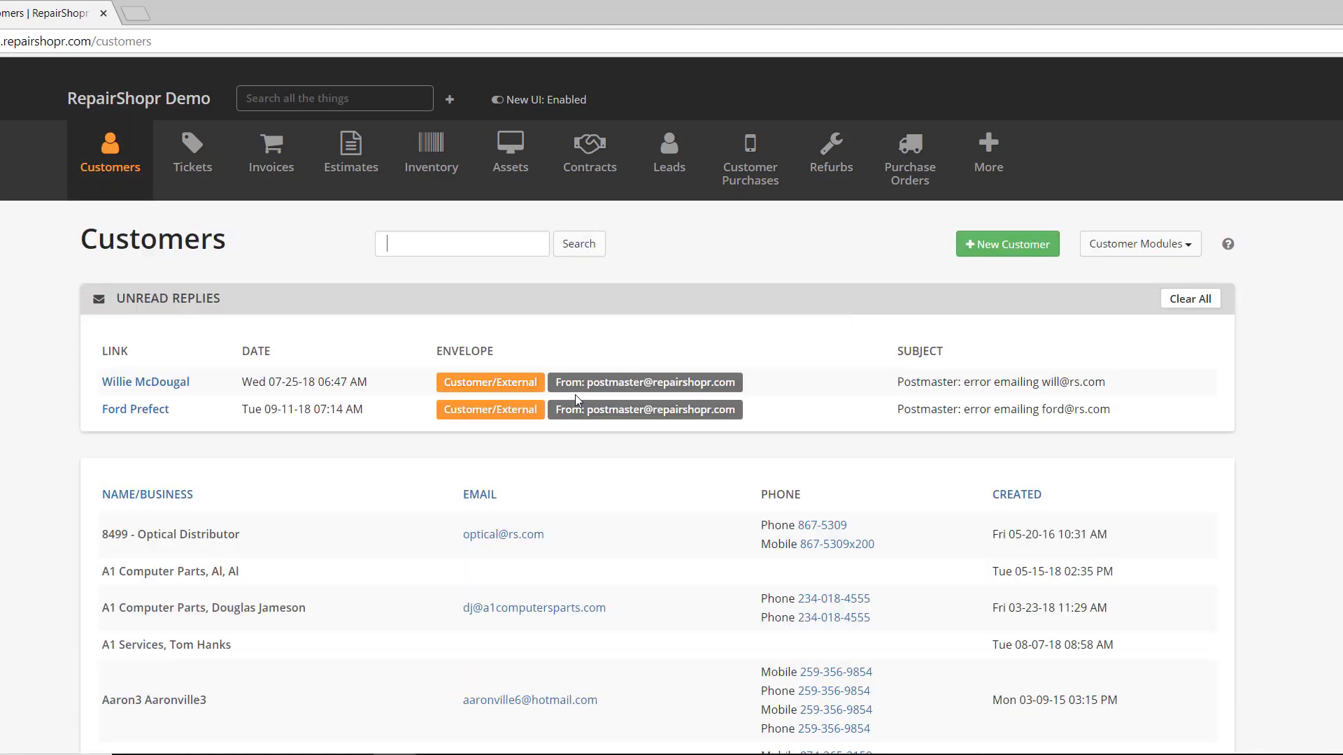
{"action": "left_click", "coordinate": [239, 535]}
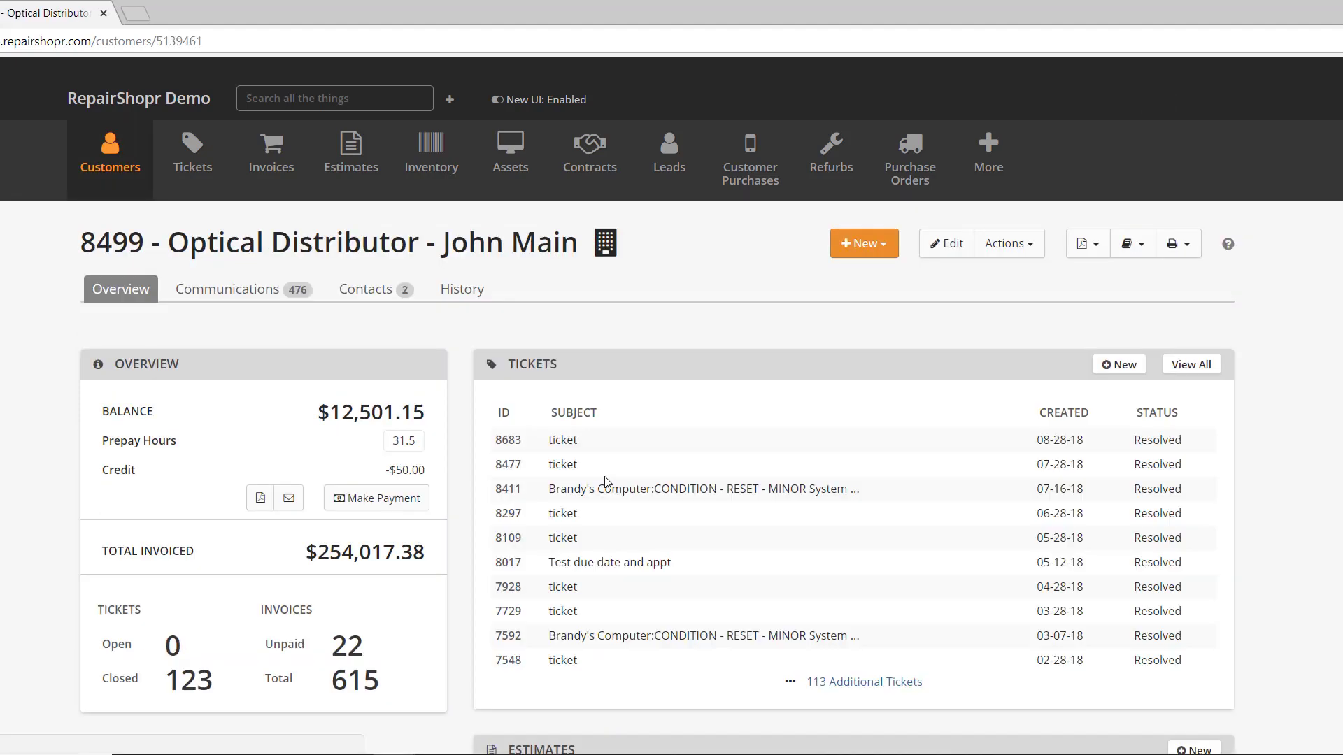
{"action": "scroll", "coordinate": [476, 490], "scroll_direction": "down", "scroll_amount": 5}
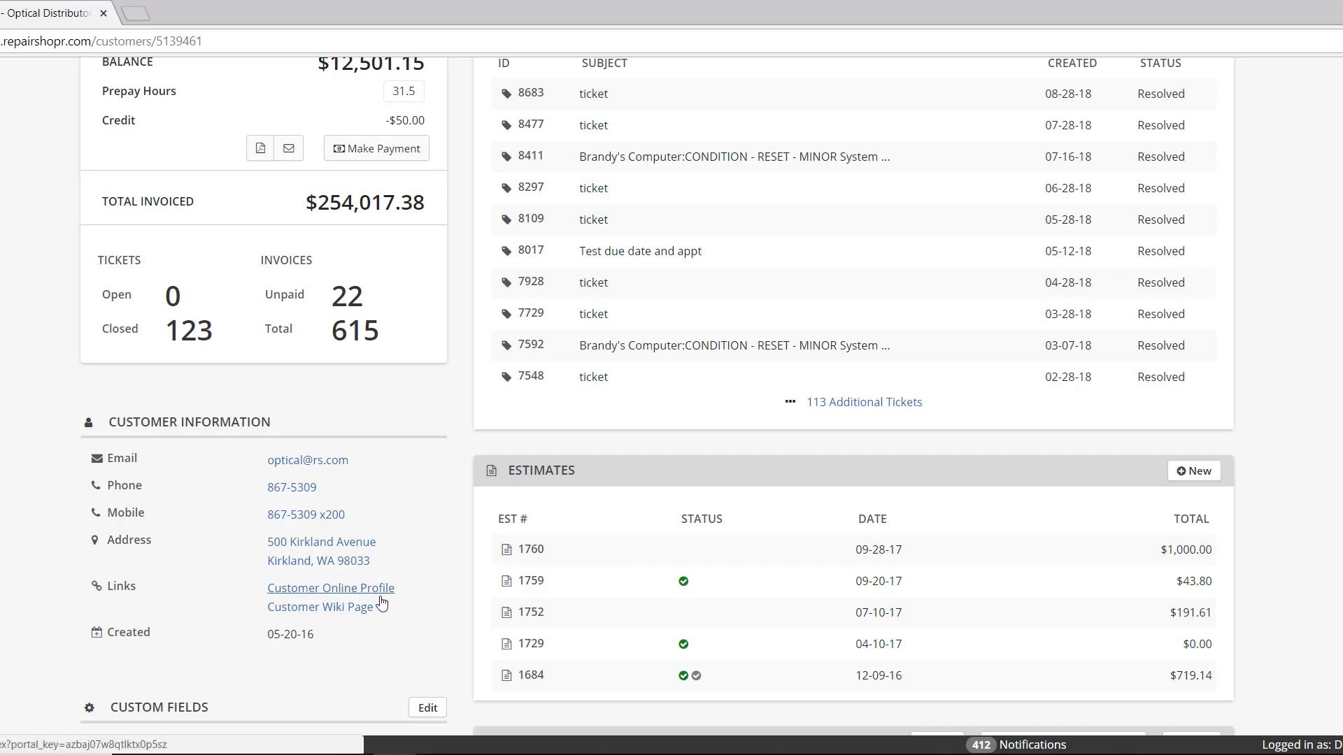
{"action": "scroll", "coordinate": [320, 580], "scroll_direction": "down", "scroll_amount": 1}
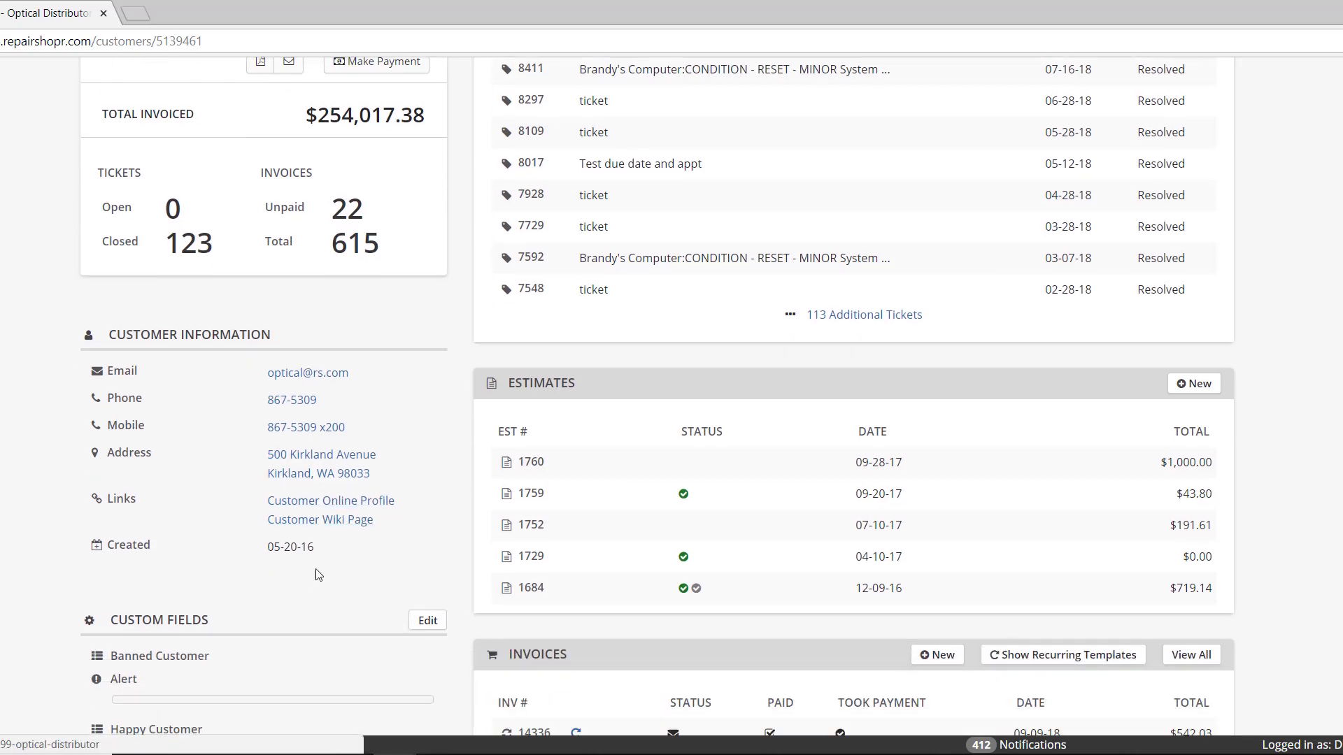
{"action": "left_click", "coordinate": [294, 505]}
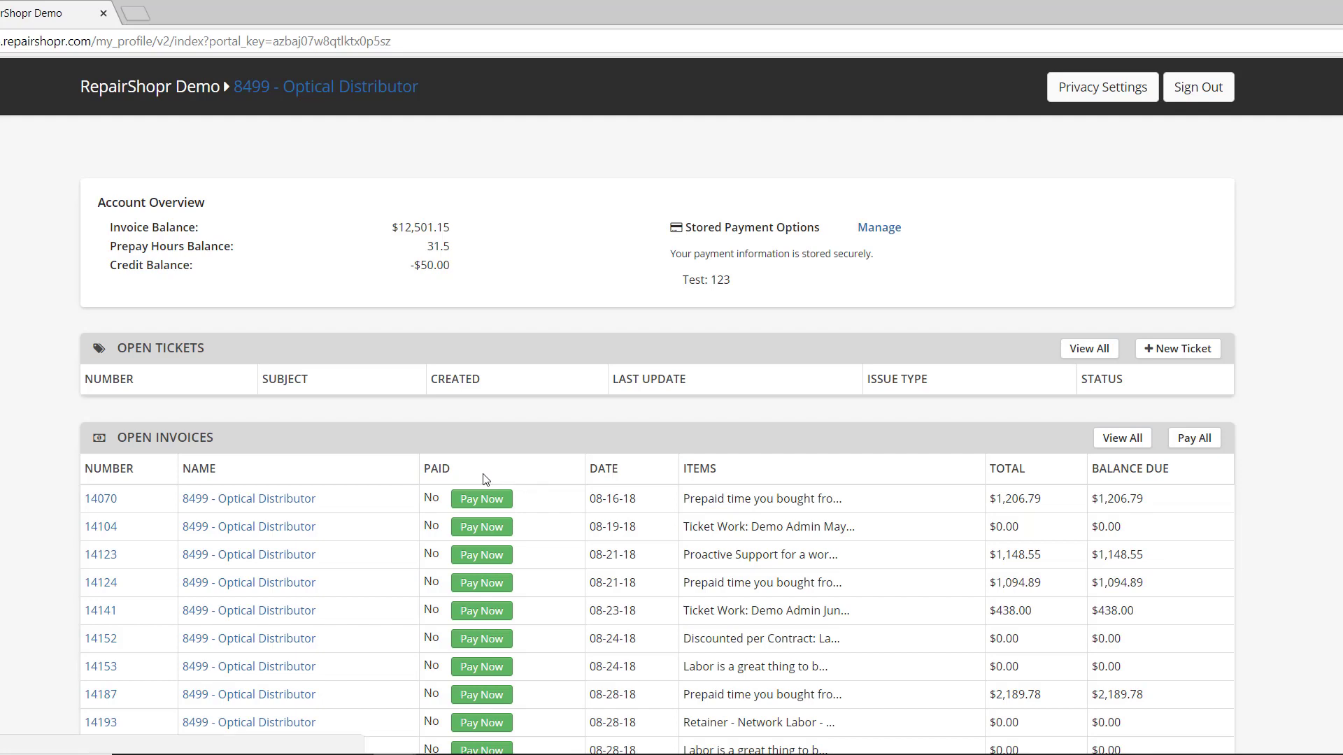
{"action": "key", "text": "alt+Left"}
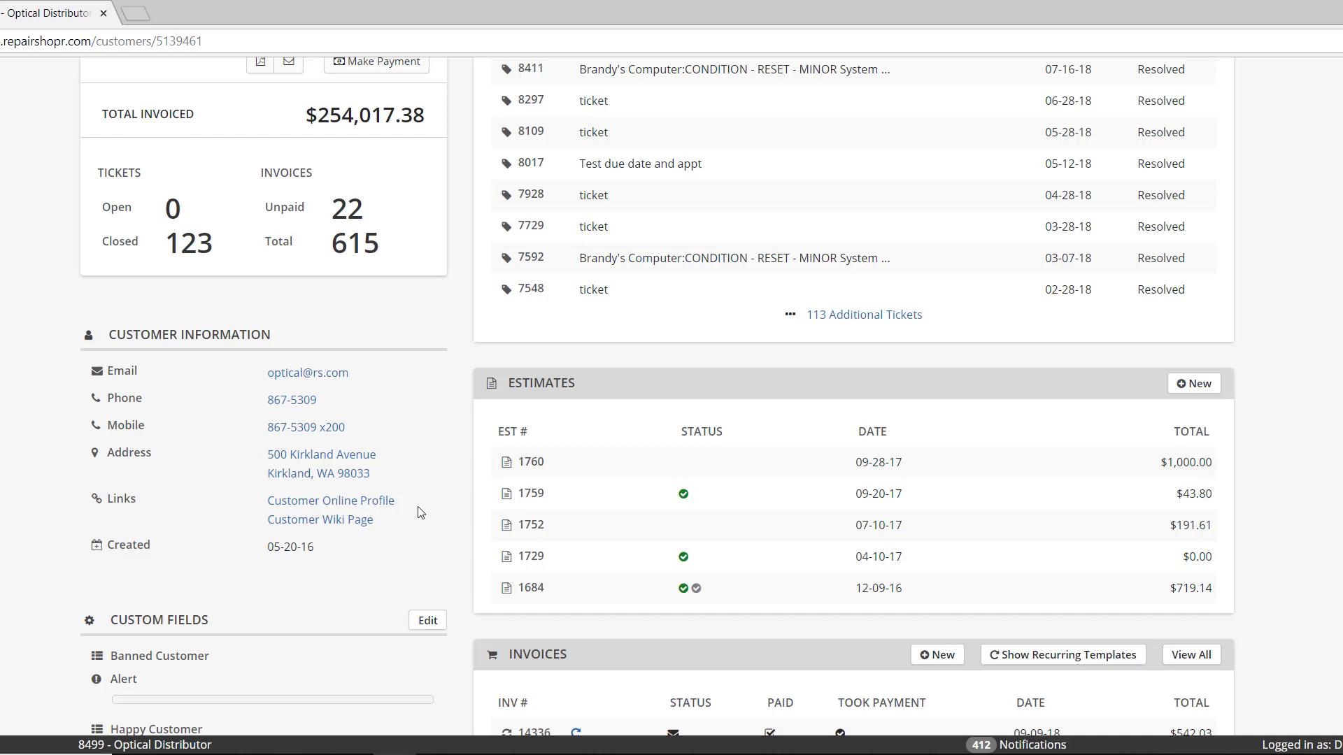
Step: Go to Admin's Customers Preferences settings via the More menu
{"action": "scroll", "coordinate": [482, 504], "scroll_direction": "up", "scroll_amount": 6}
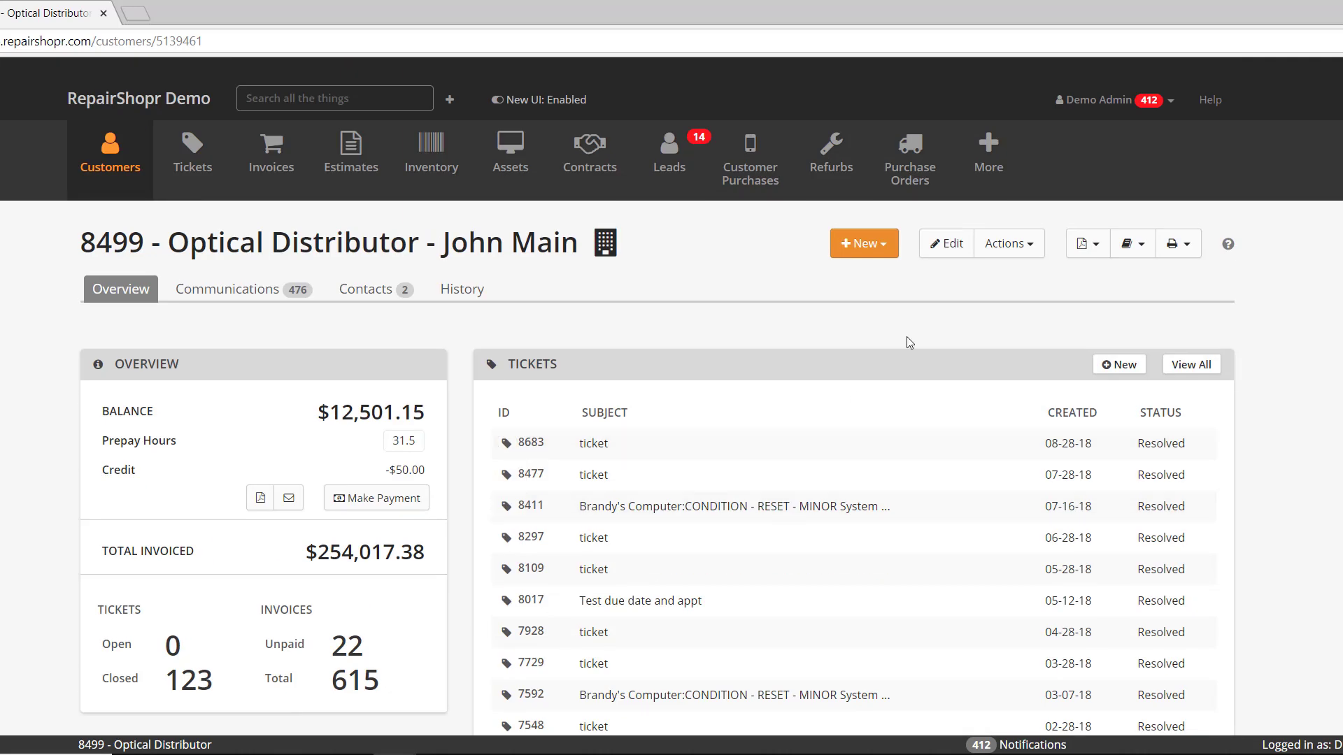
{"action": "left_click", "coordinate": [989, 154]}
{"action": "left_click", "coordinate": [911, 415]}
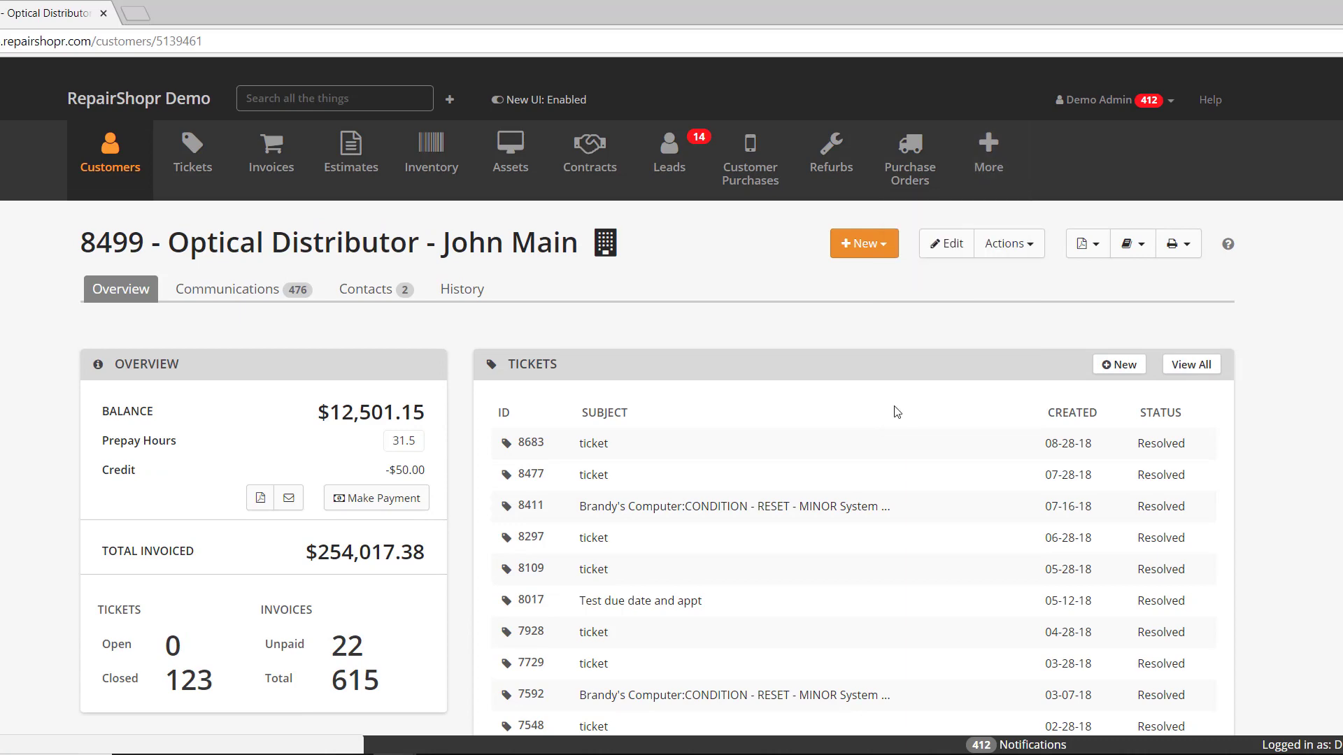
{"action": "scroll", "coordinate": [223, 505], "scroll_direction": "down", "scroll_amount": 3}
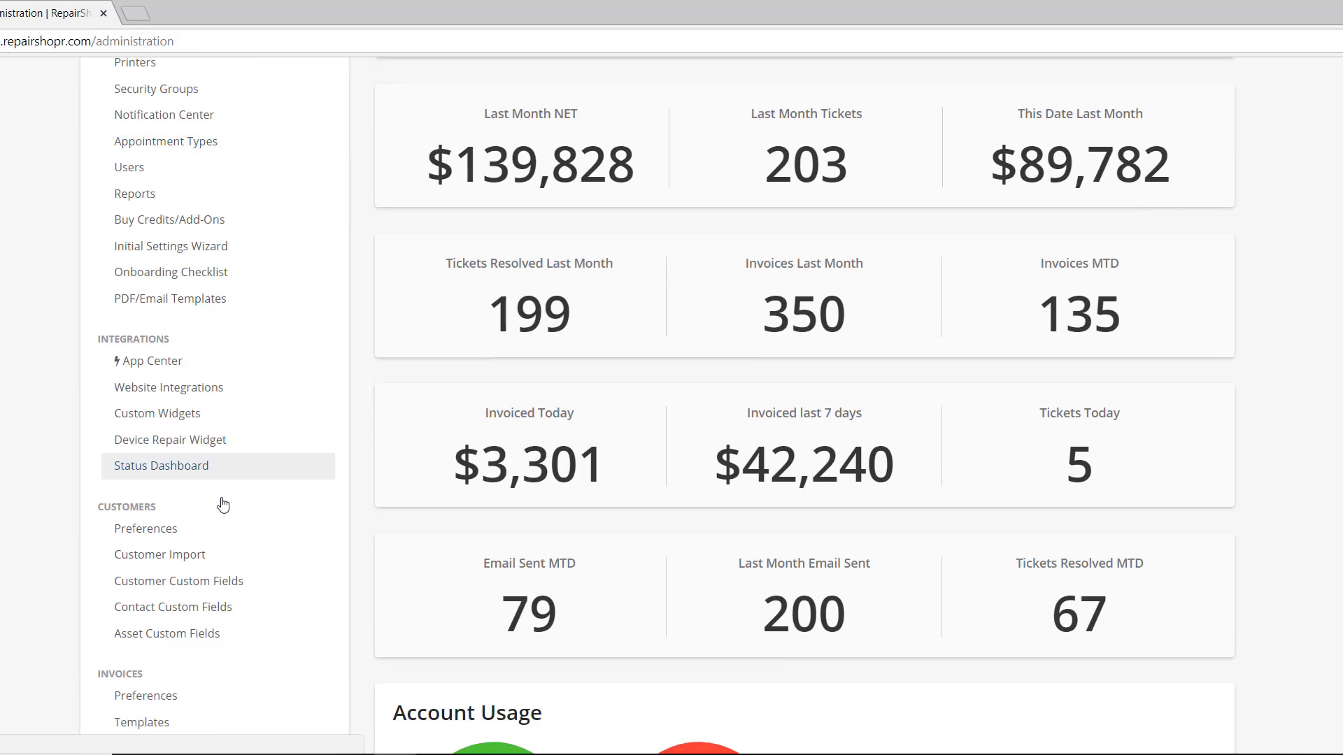
{"action": "left_click", "coordinate": [116, 529]}
{"action": "scroll", "coordinate": [539, 572], "scroll_direction": "down", "scroll_amount": 1}
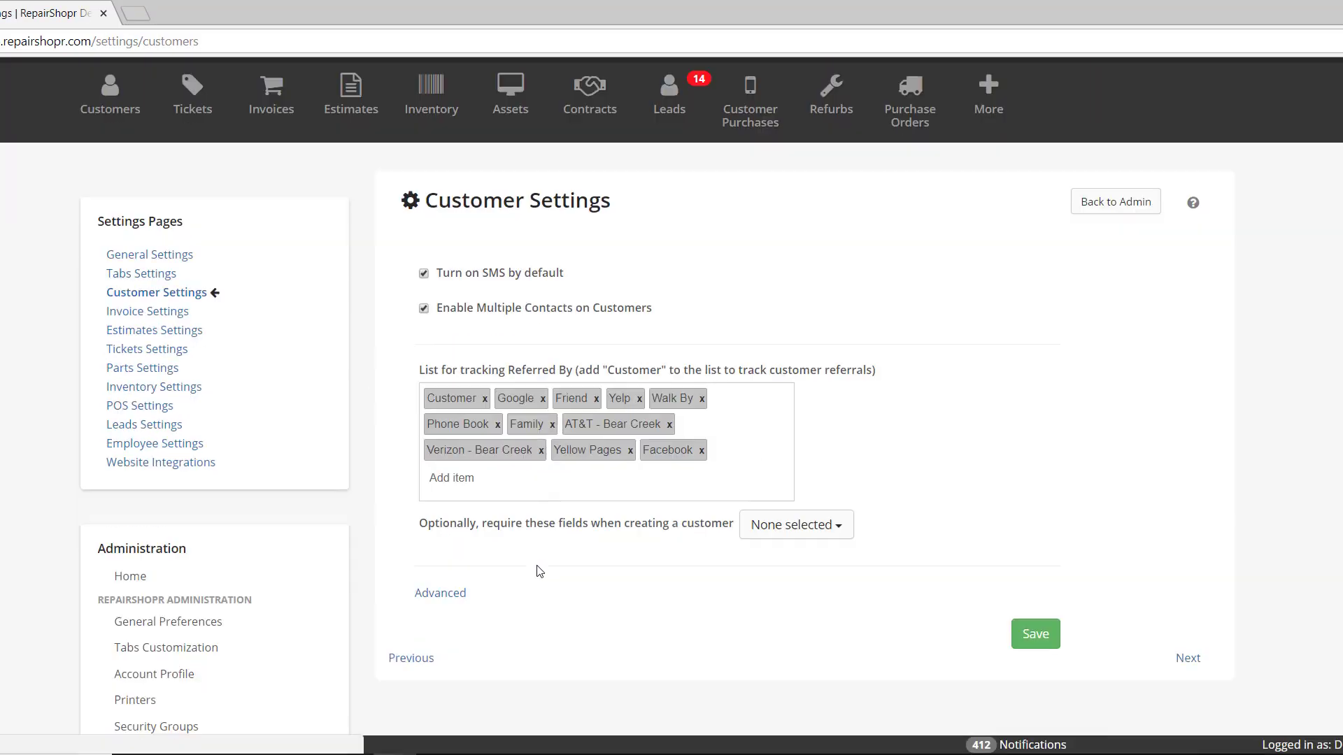
{"action": "left_click", "coordinate": [440, 559]}
{"action": "scroll", "coordinate": [436, 539], "scroll_direction": "down", "scroll_amount": 5}
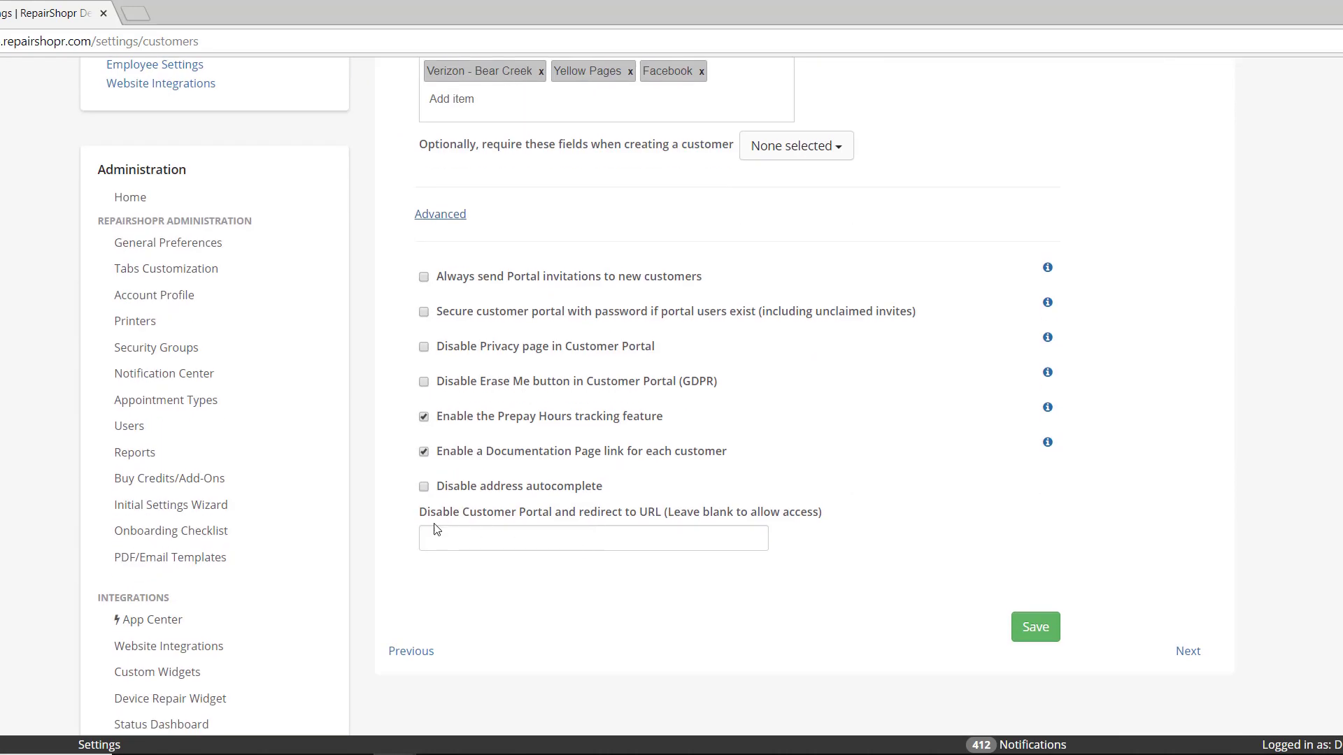
{"action": "left_click_drag", "start_coordinate": [419, 512], "coordinate": [809, 520]}
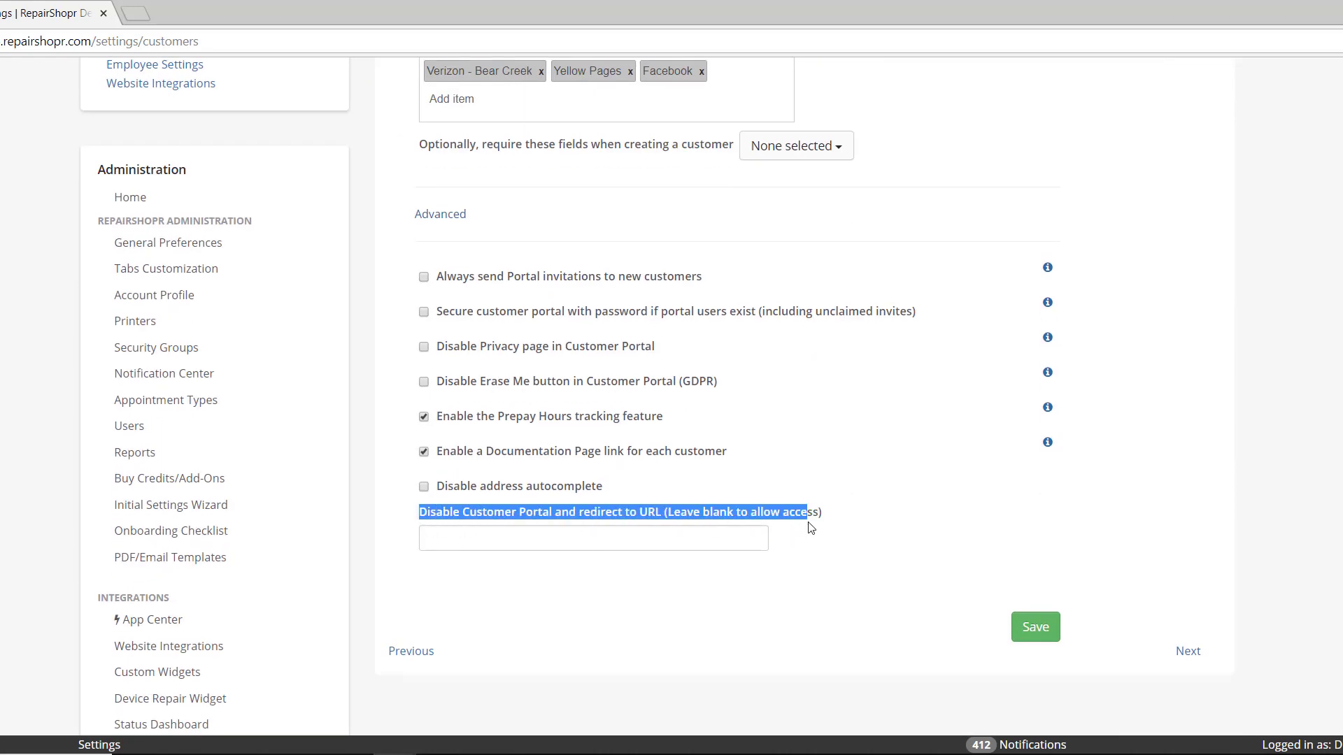
{"action": "left_click", "coordinate": [576, 541]}
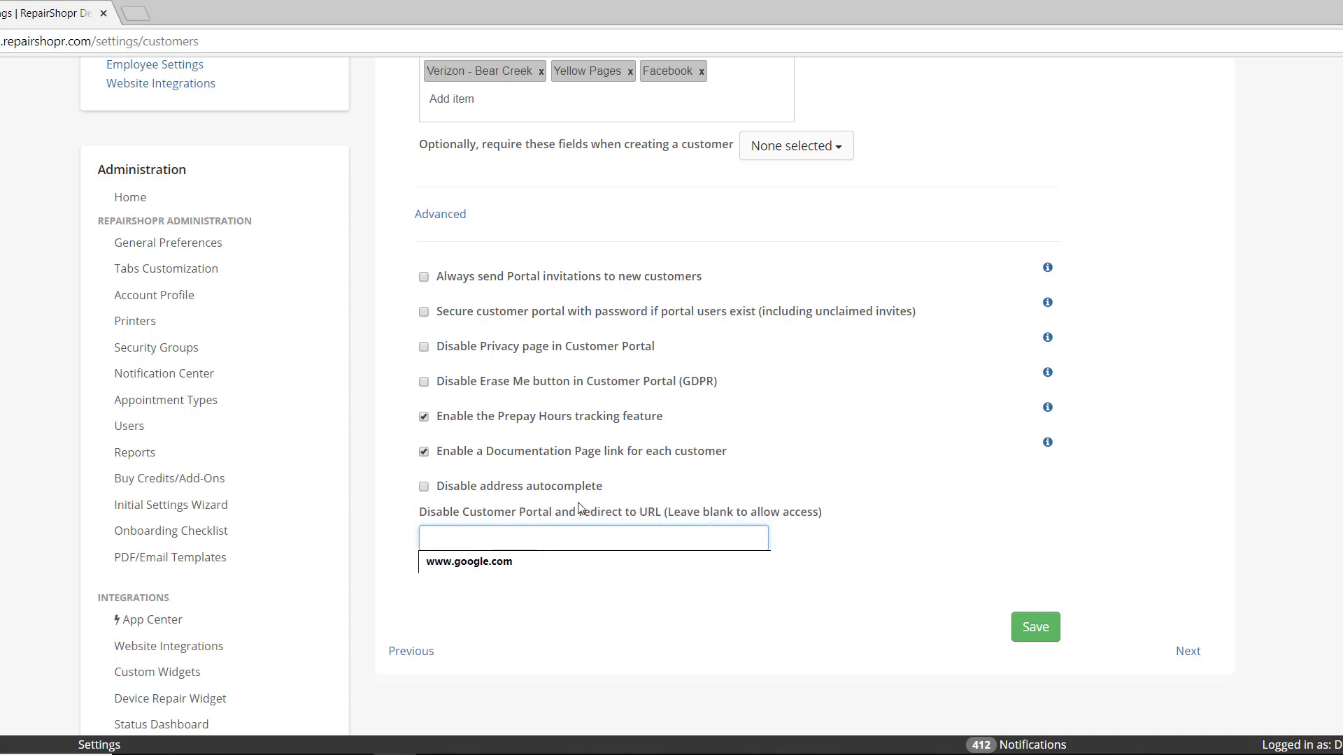
{"action": "type", "text": "www.google.com"}
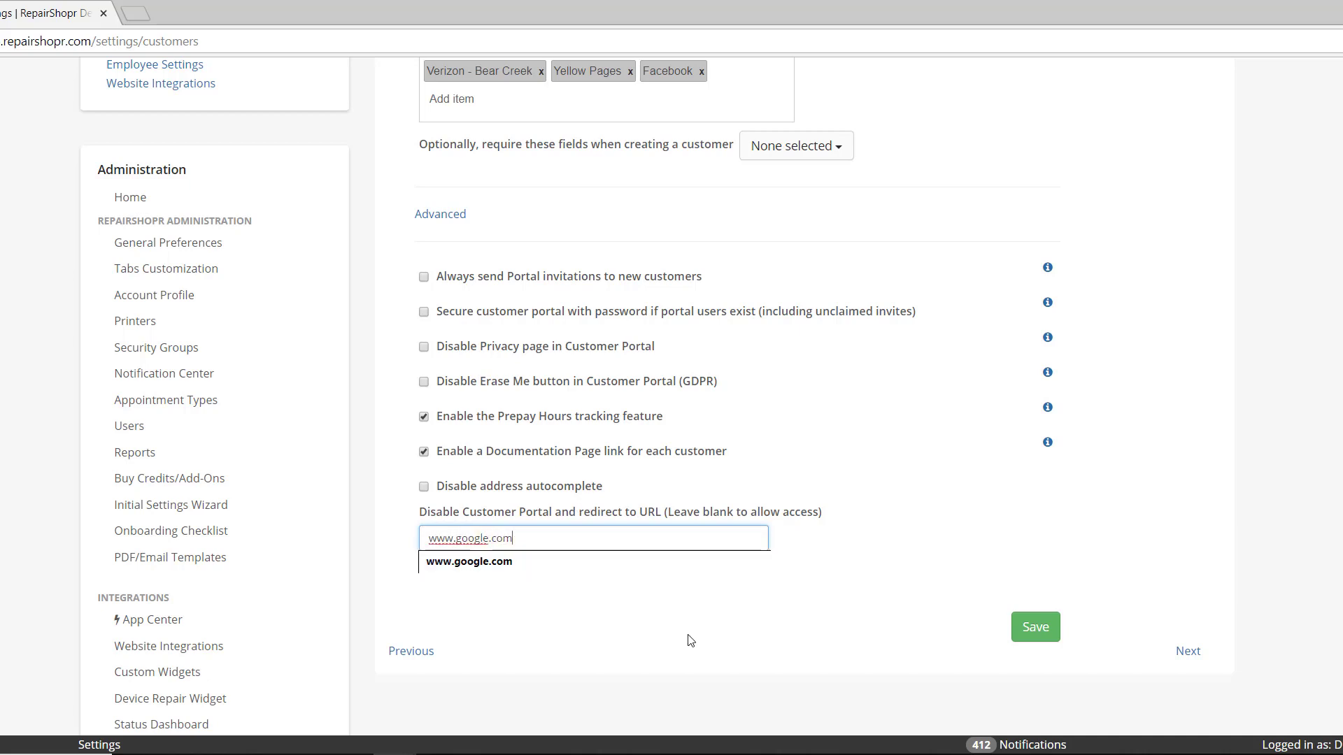
{"action": "left_click", "coordinate": [691, 641]}
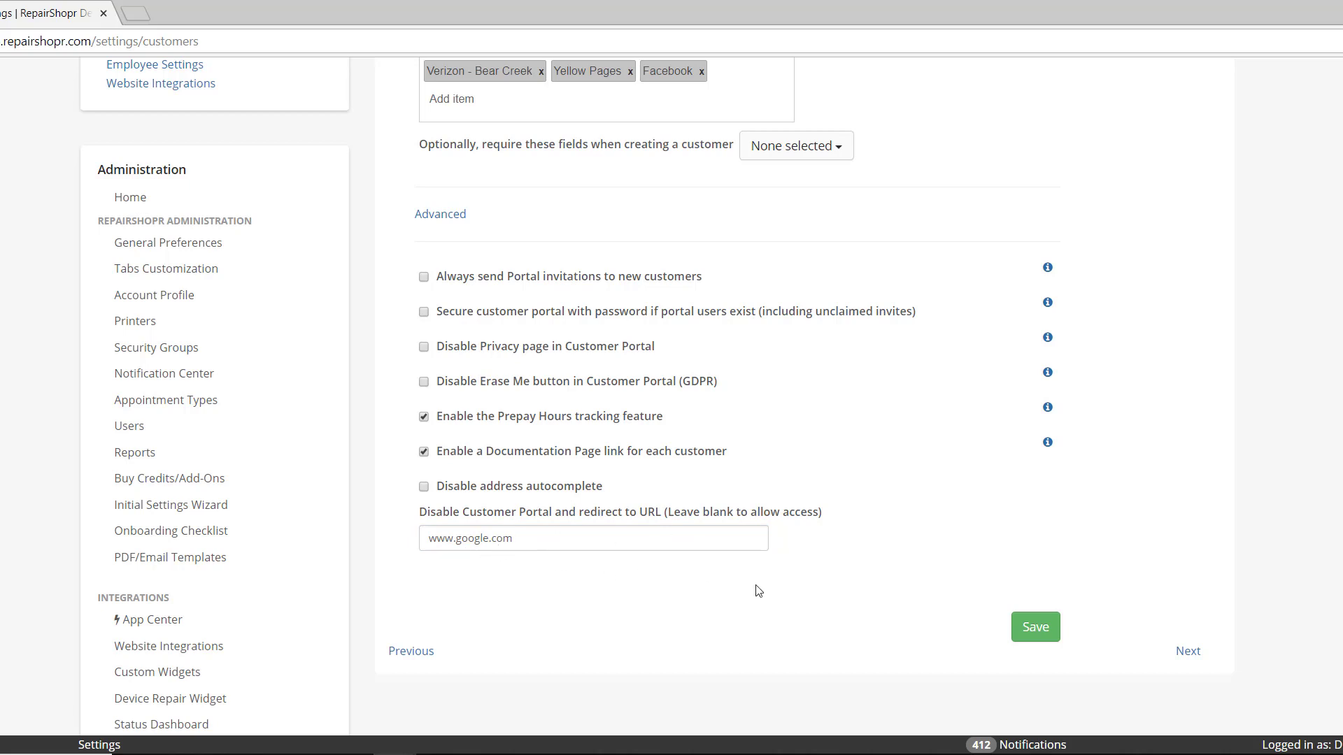
{"action": "left_click", "coordinate": [1034, 629]}
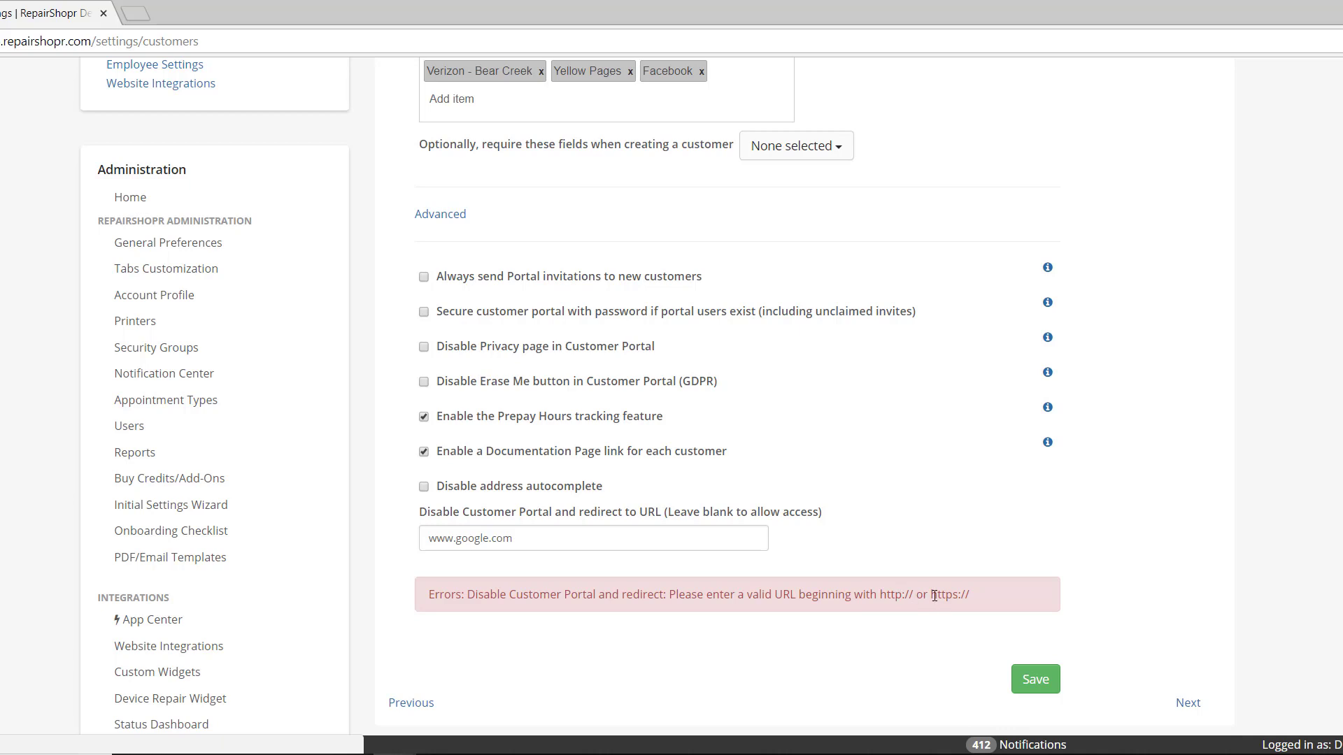
{"action": "left_click_drag", "start_coordinate": [931, 594], "coordinate": [987, 595]}
{"action": "key", "text": "ctrl+c"}
{"action": "left_click", "coordinate": [501, 544]}
{"action": "key", "text": "ctrl+v"}
{"action": "left_click", "coordinate": [1035, 679]}
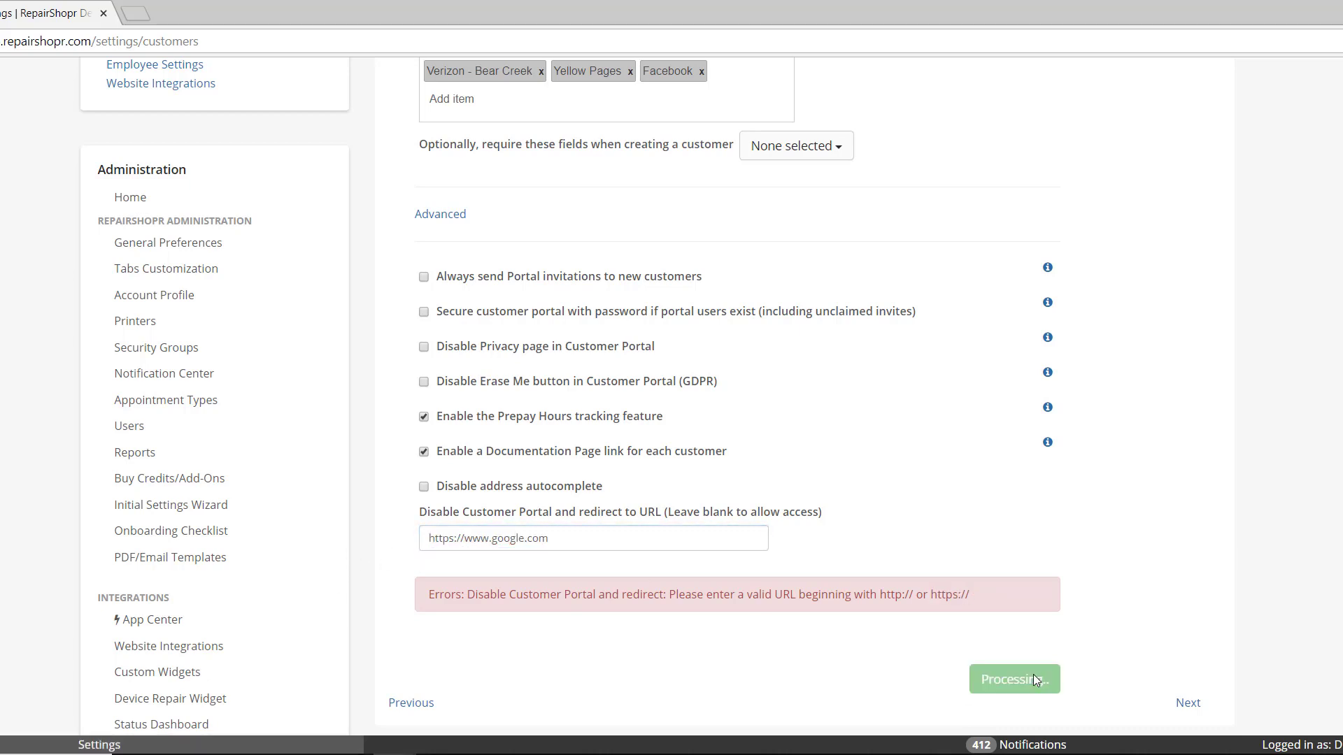
{"action": "scroll", "coordinate": [490, 346], "scroll_direction": "up", "scroll_amount": 10}
{"action": "left_click", "coordinate": [118, 175]}
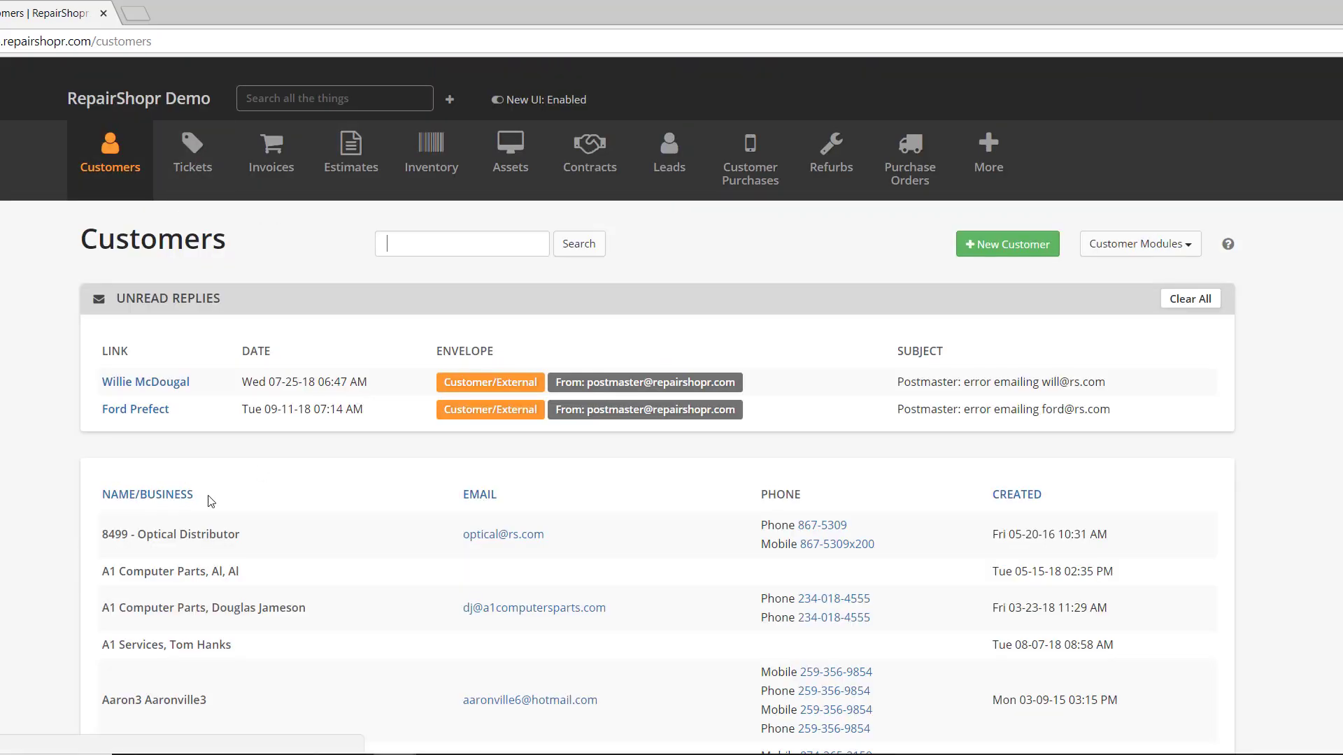
Step: Check that the Optical Distributor customer's Online Profile link opens Google, then return to the record
{"action": "left_click", "coordinate": [345, 556]}
{"action": "scroll", "coordinate": [302, 558], "scroll_direction": "down", "scroll_amount": 6}
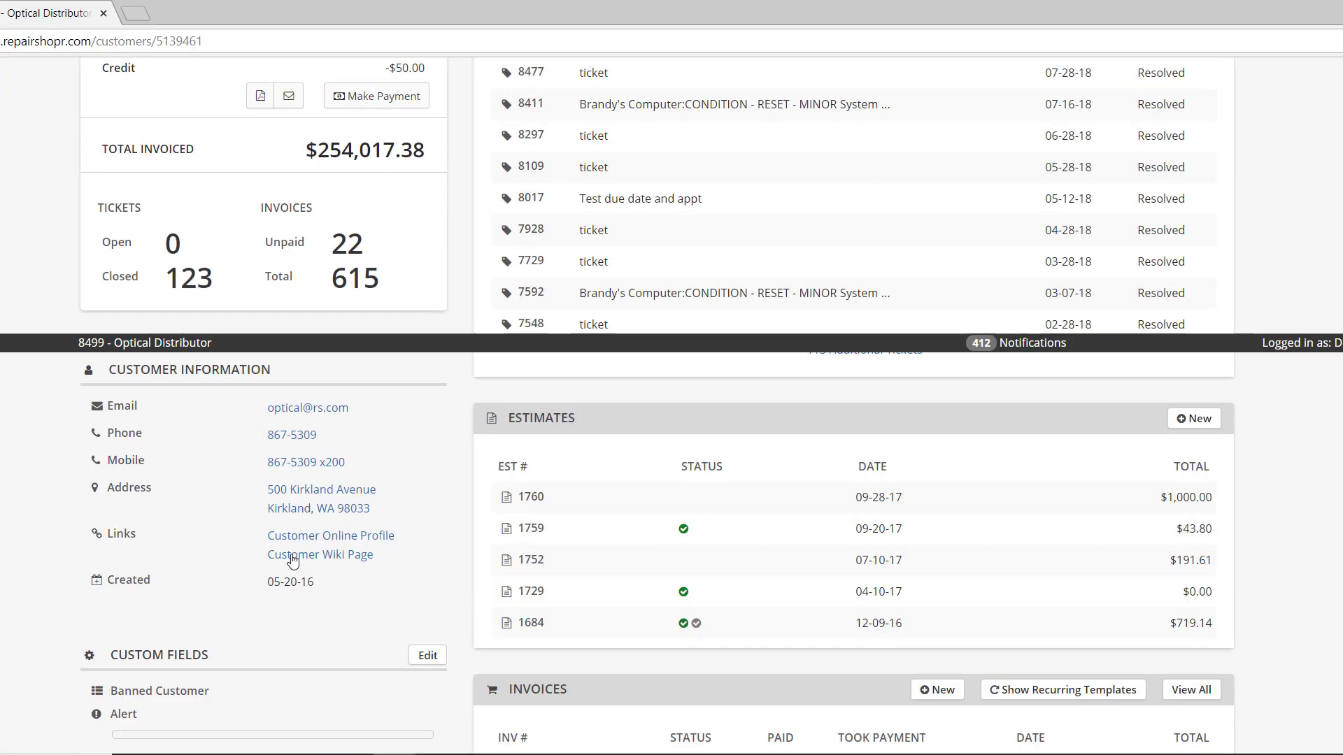
{"action": "left_click", "coordinate": [325, 503]}
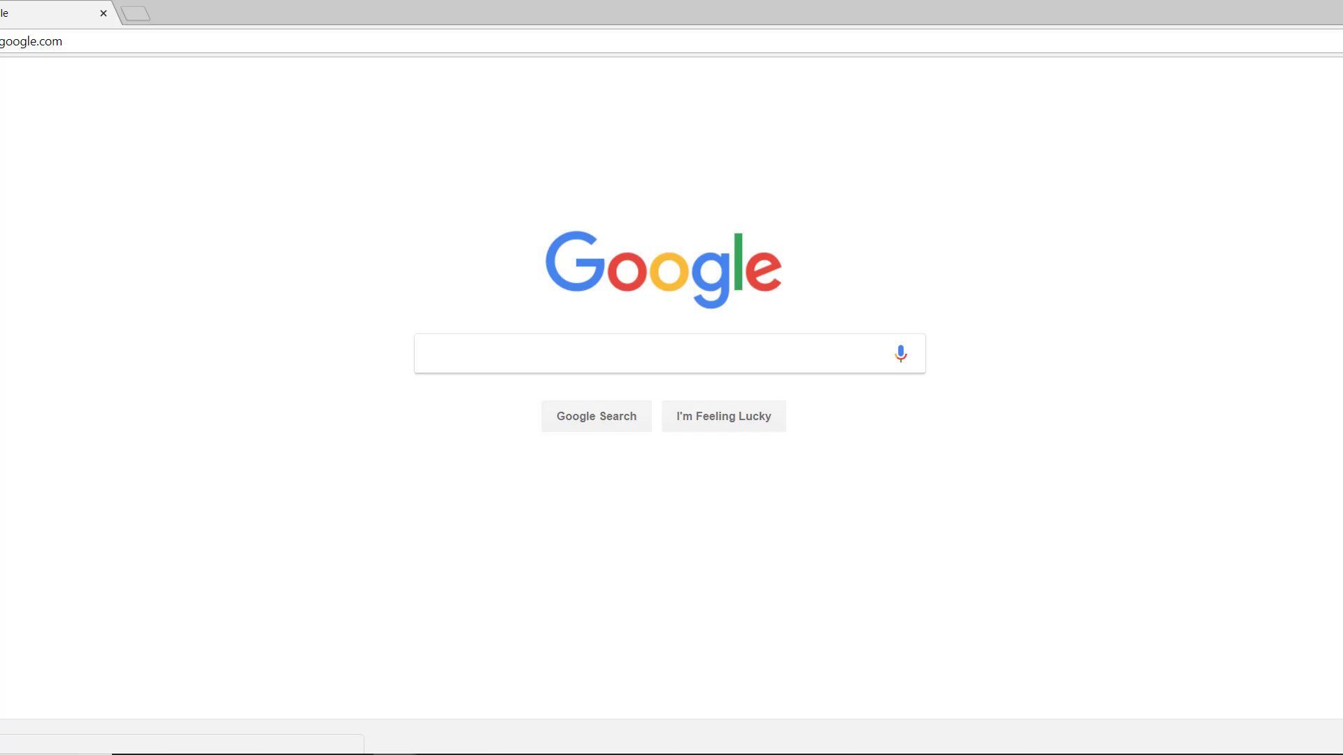
{"action": "key", "text": "alt+Left"}
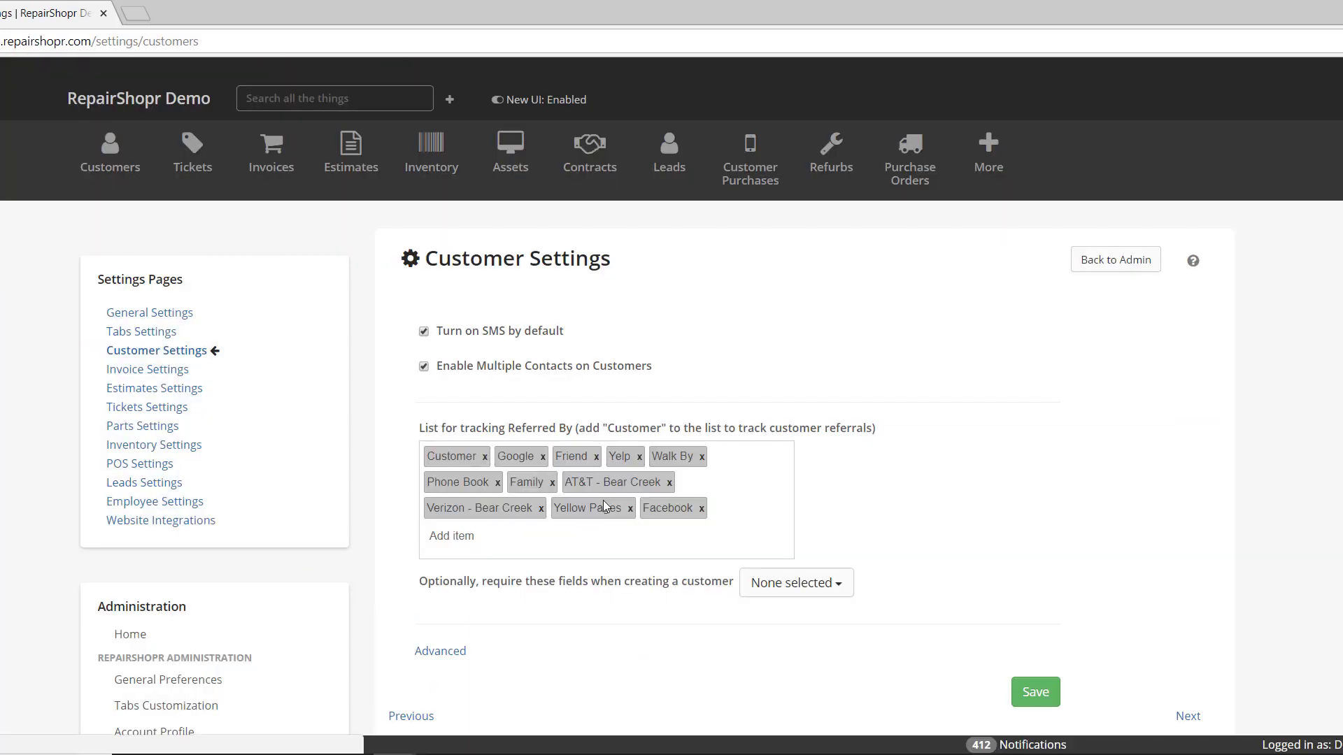
{"action": "scroll", "coordinate": [603, 468], "scroll_direction": "down", "scroll_amount": 1}
{"action": "left_click", "coordinate": [447, 562]}
{"action": "scroll", "coordinate": [825, 631], "scroll_direction": "down", "scroll_amount": 2}
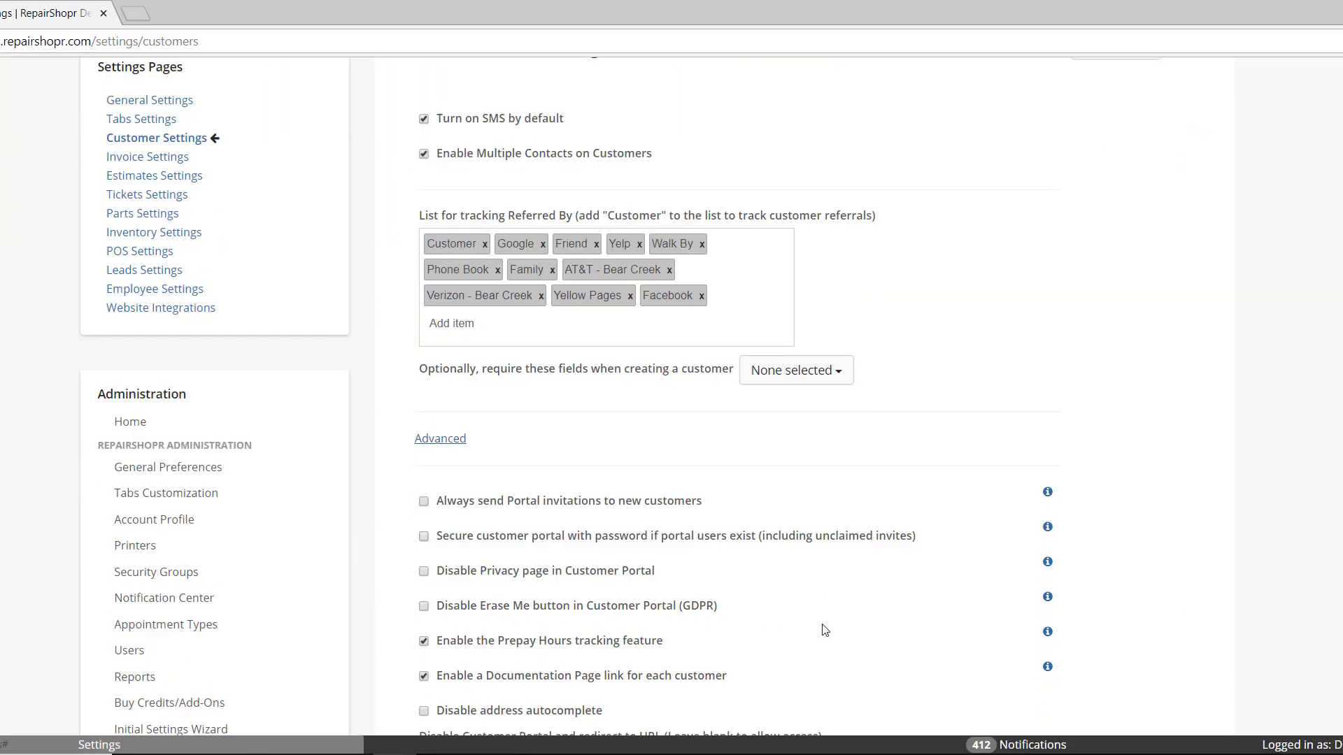
{"action": "scroll", "coordinate": [825, 631], "scroll_direction": "down", "scroll_amount": 4}
{"action": "left_click_drag", "start_coordinate": [560, 451], "coordinate": [337, 435]}
{"action": "key", "text": "BackSpace"}
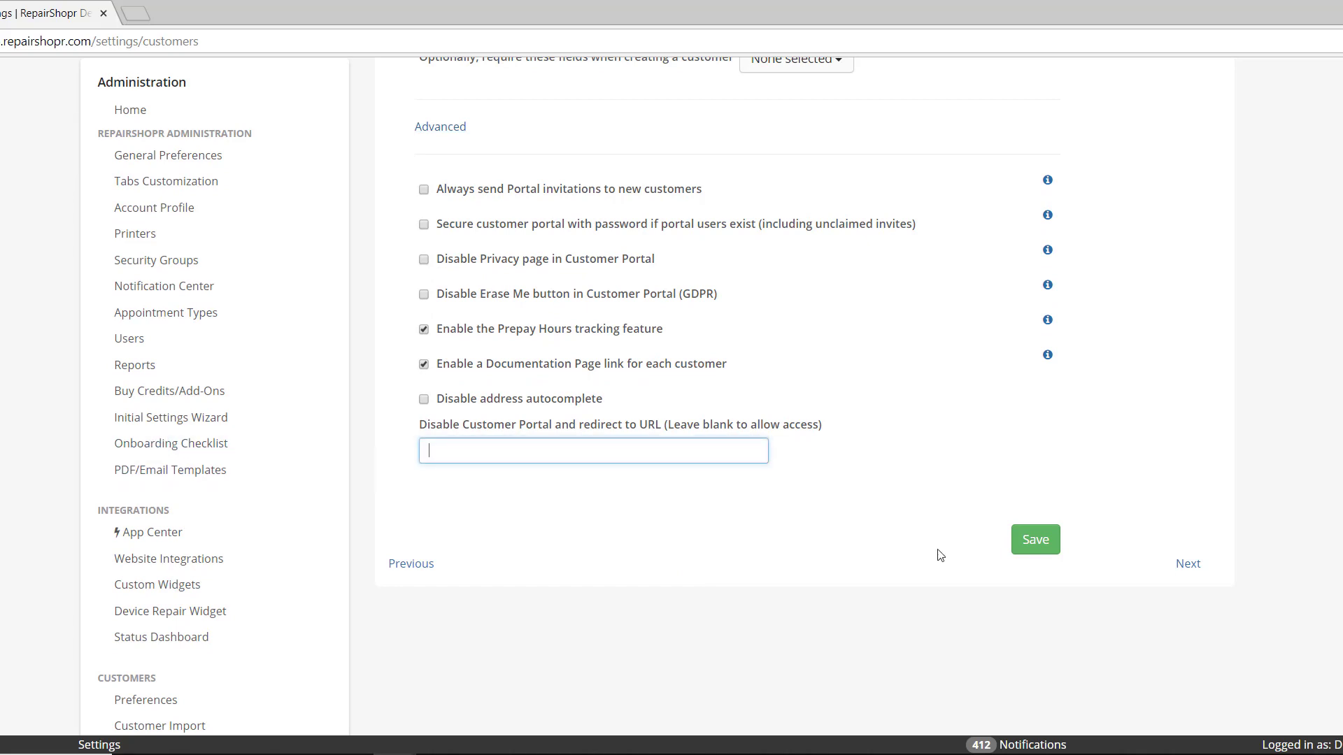
{"action": "left_click", "coordinate": [1035, 539]}
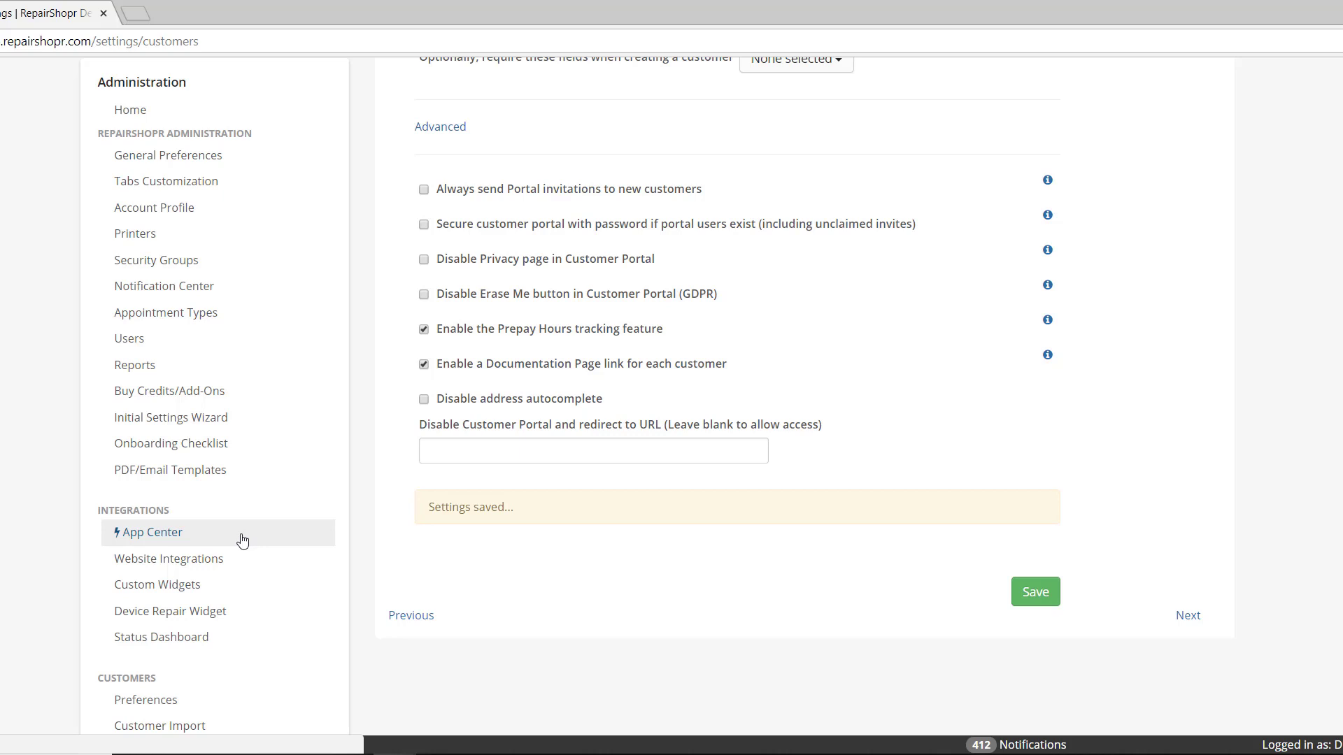
{"action": "scroll", "coordinate": [241, 540], "scroll_direction": "up", "scroll_amount": 5}
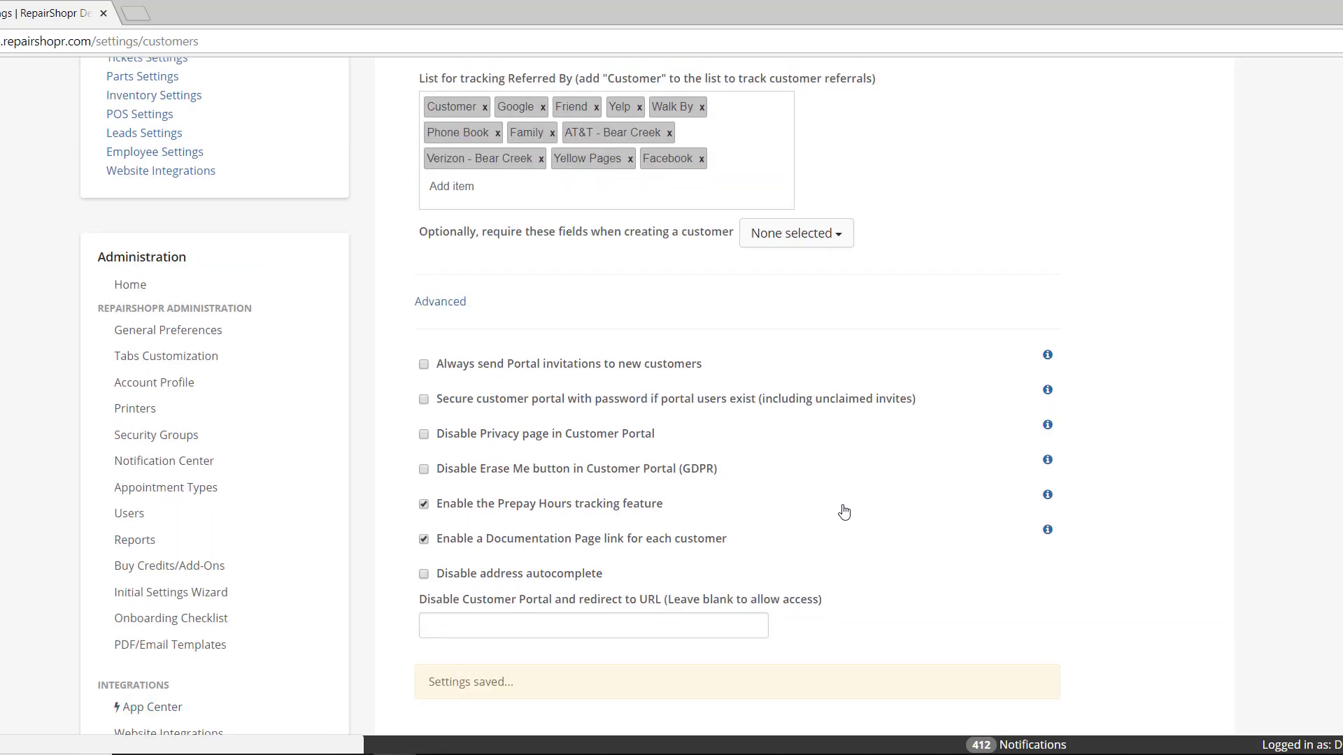
{"action": "scroll", "coordinate": [1039, 241], "scroll_direction": "up", "scroll_amount": 2}
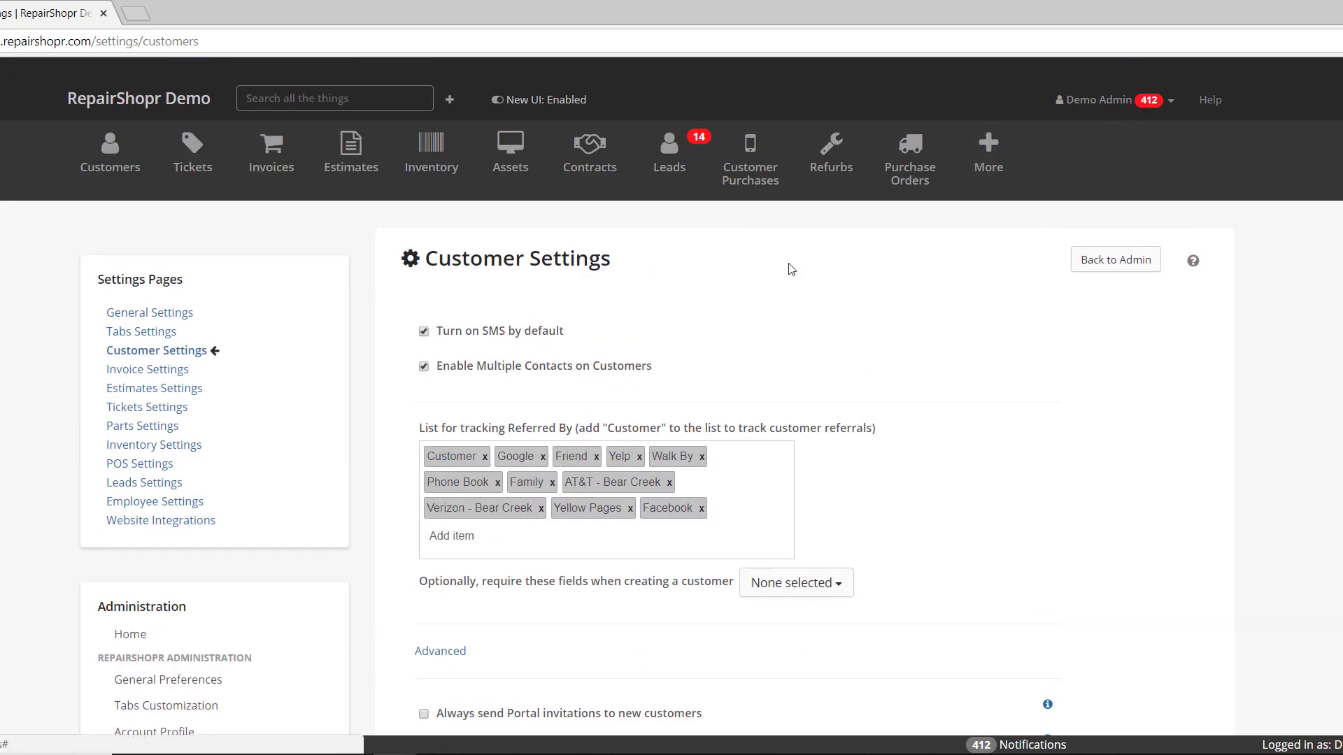
{"action": "left_click_drag", "start_coordinate": [424, 261], "coordinate": [627, 261]}
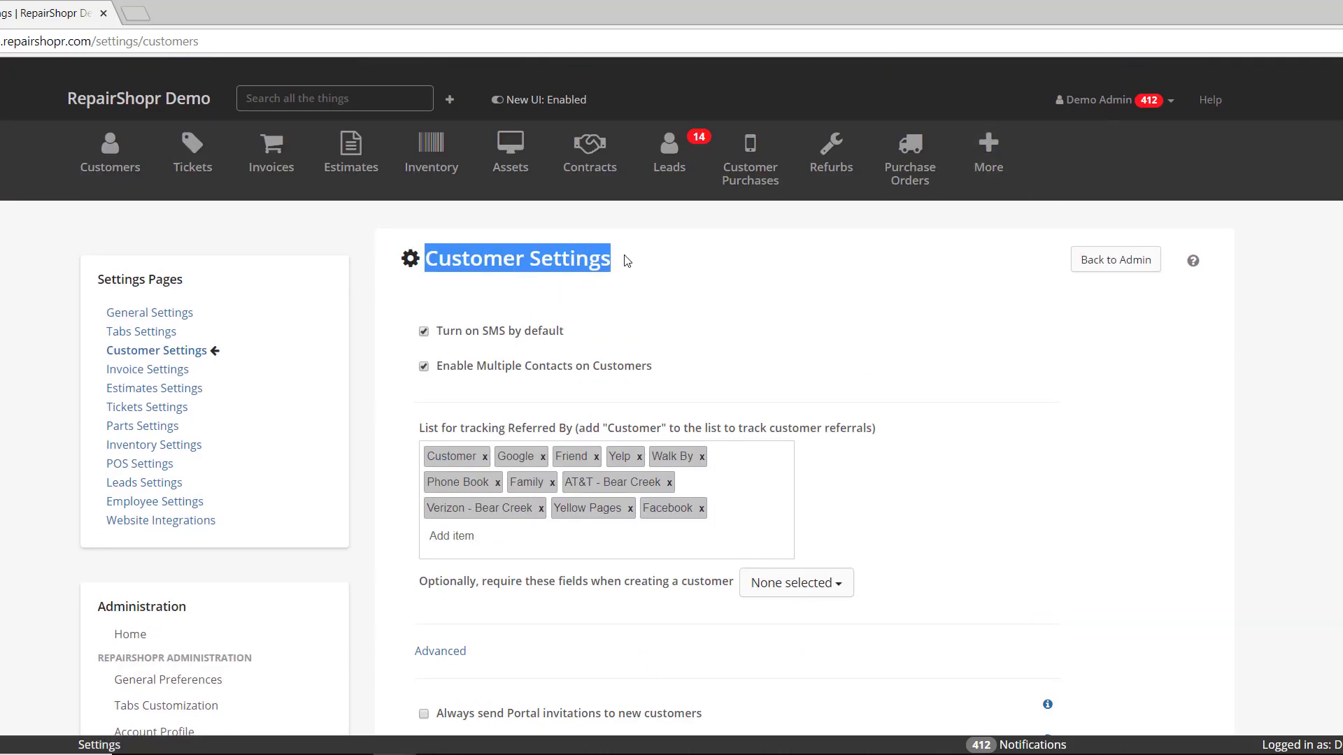
{"action": "scroll", "coordinate": [627, 261], "scroll_direction": "down", "scroll_amount": 6}
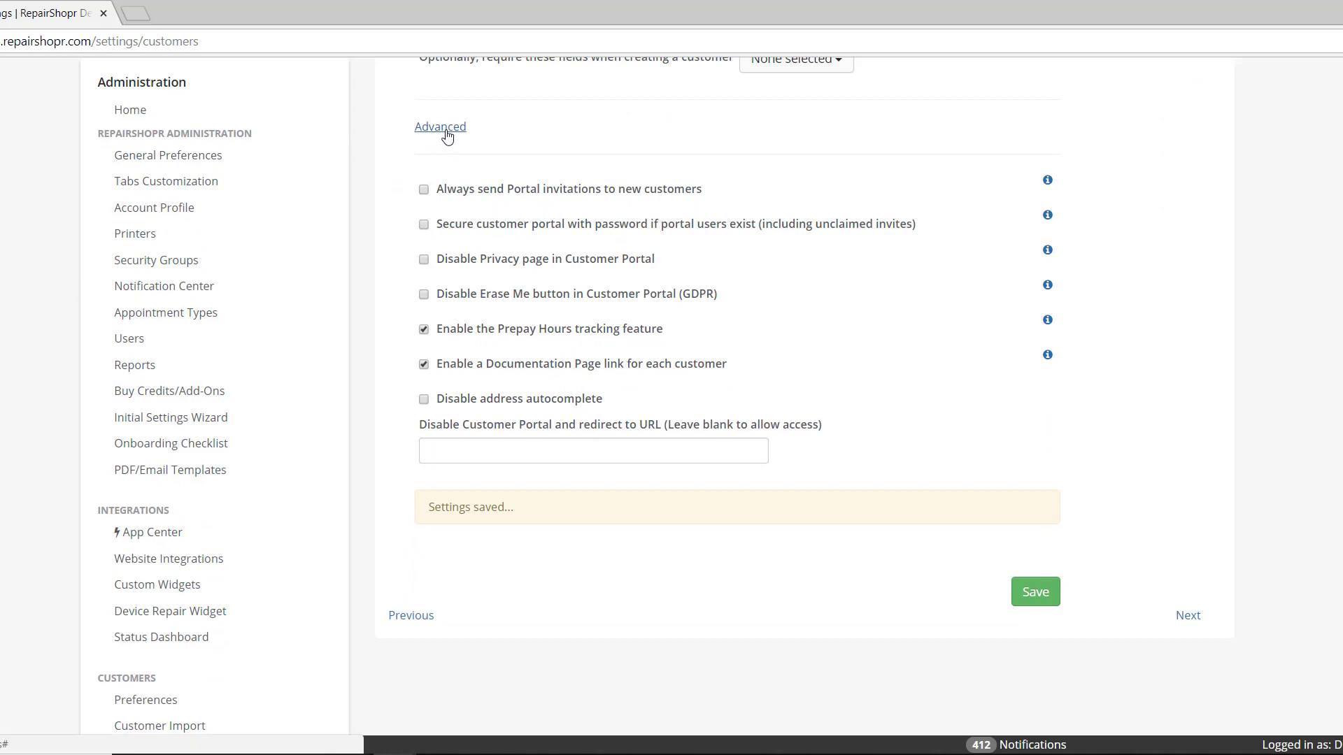
{"action": "left_click_drag", "start_coordinate": [416, 428], "coordinate": [850, 437]}
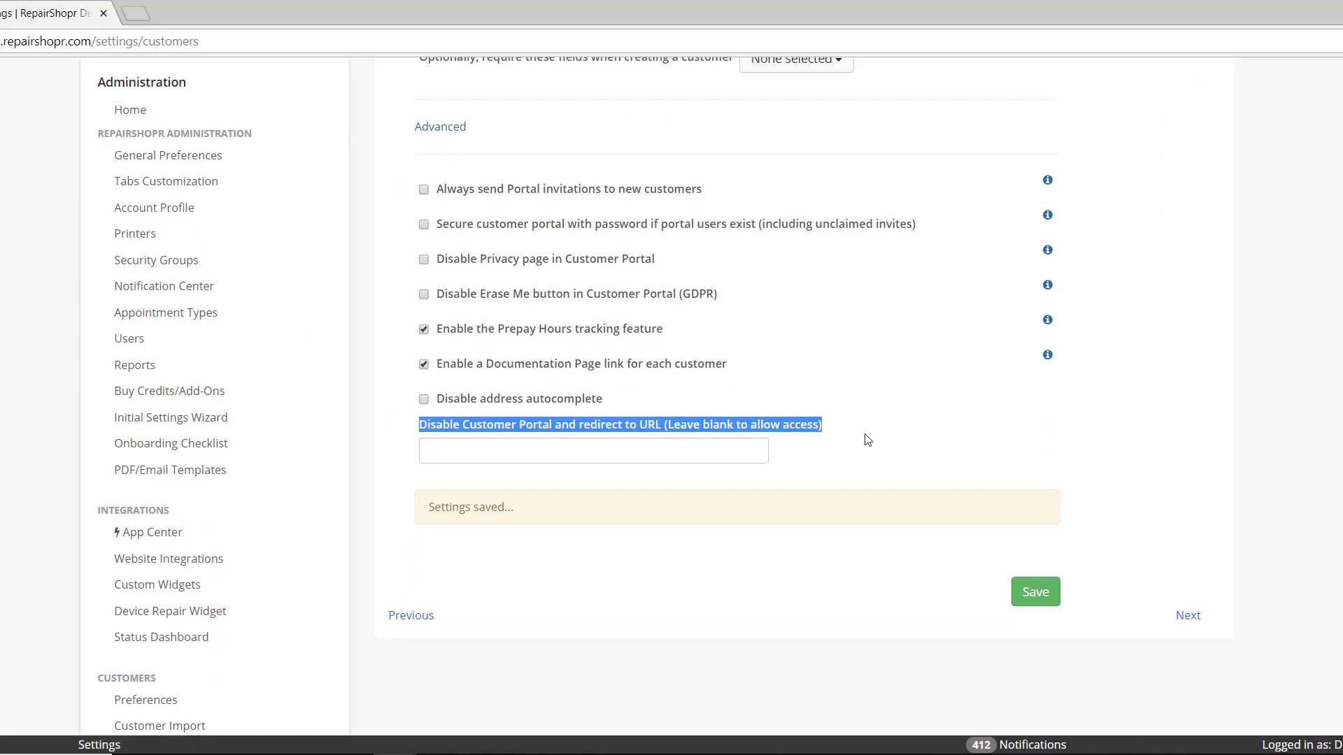
{"action": "left_click", "coordinate": [822, 469]}
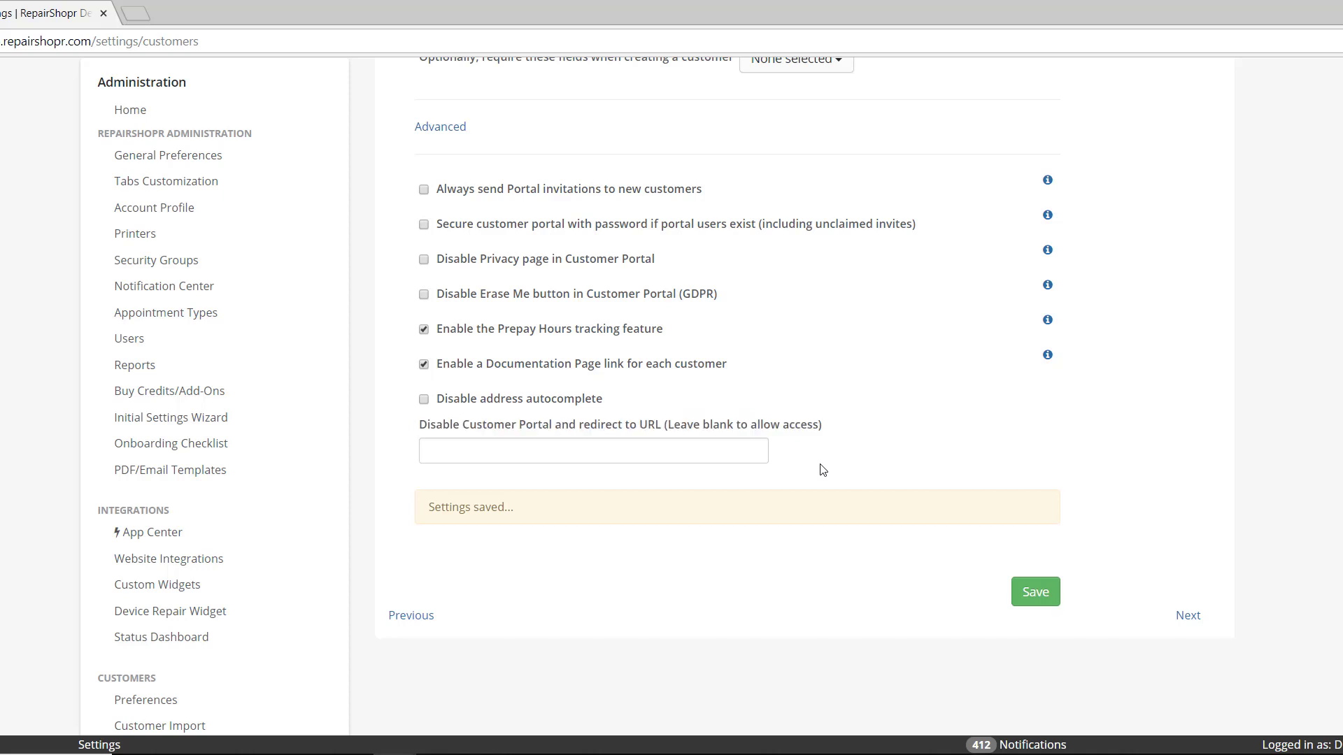